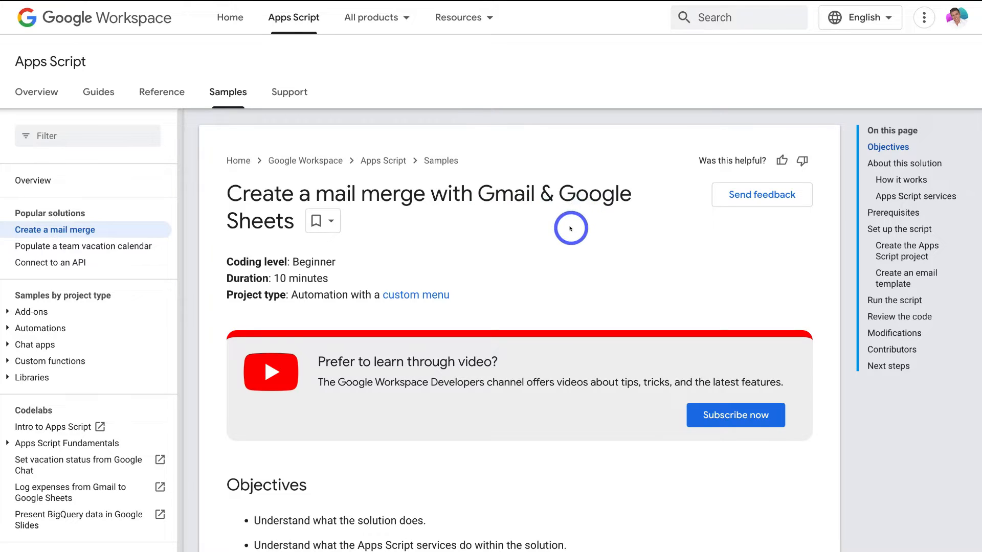
- Make a copy of the Gmail/Sheets Mail Merge sample spreadsheet from the script setup instructions
scroll(585, 213, down, 15)
scroll(571, 228, down, 3)
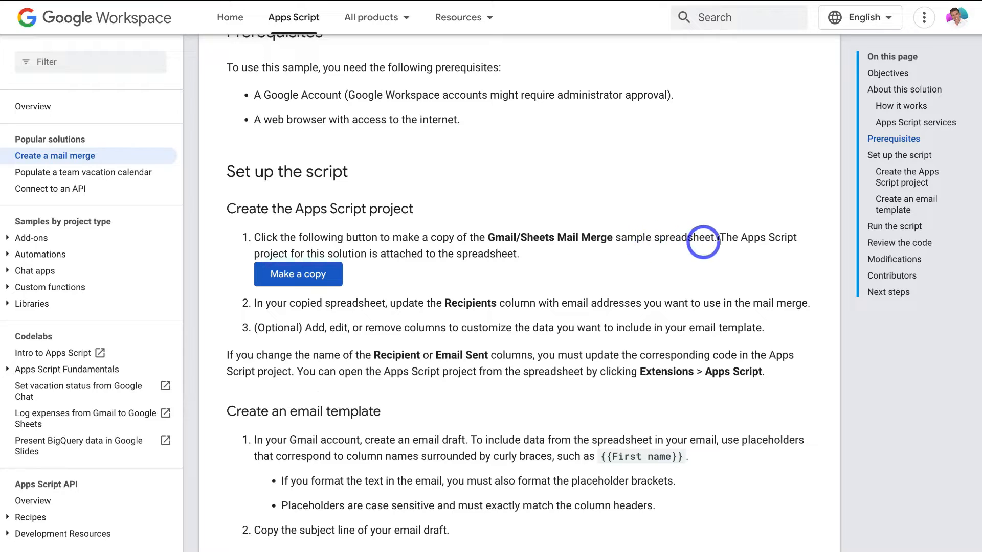
click(311, 276)
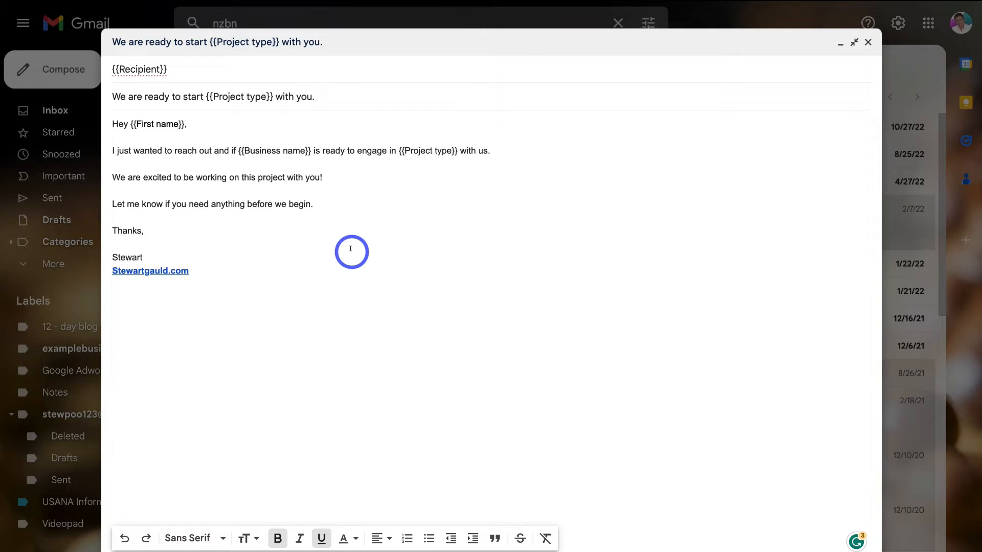
- In the Gmail draft, check the merge placeholders and insert "see" before "if {{Business name}}" in the first body sentence
click(188, 70)
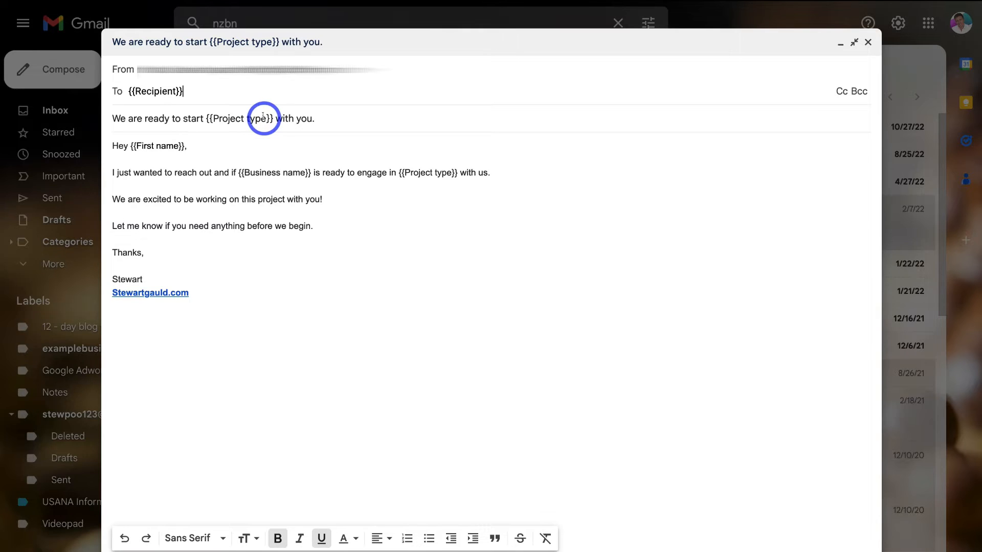
drag(267, 118, 215, 96)
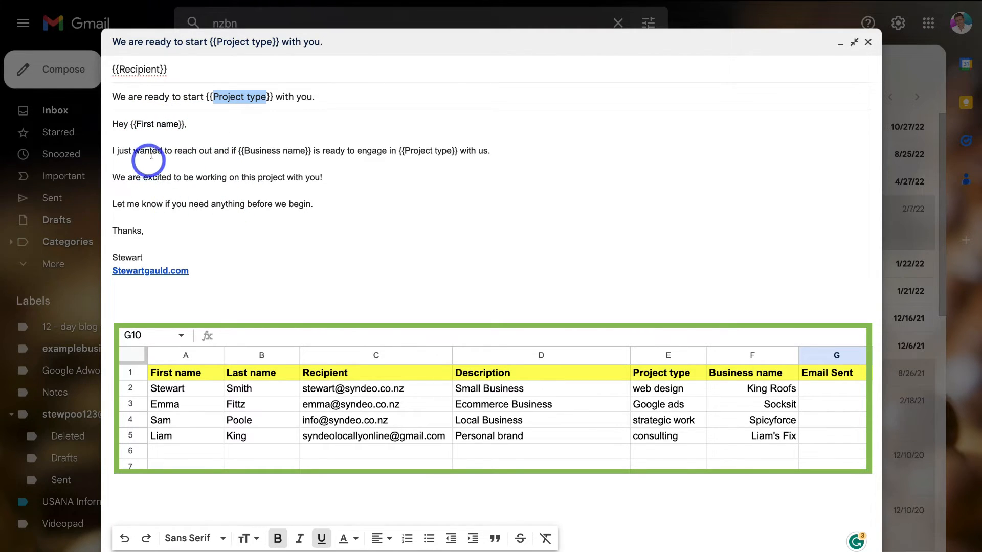
click(231, 151)
text(see)
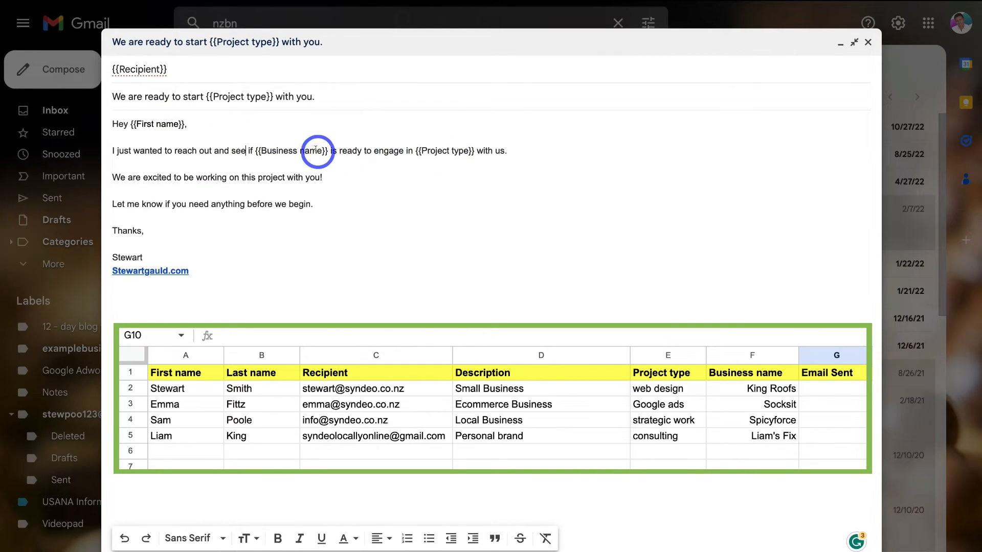
drag(320, 150, 260, 150)
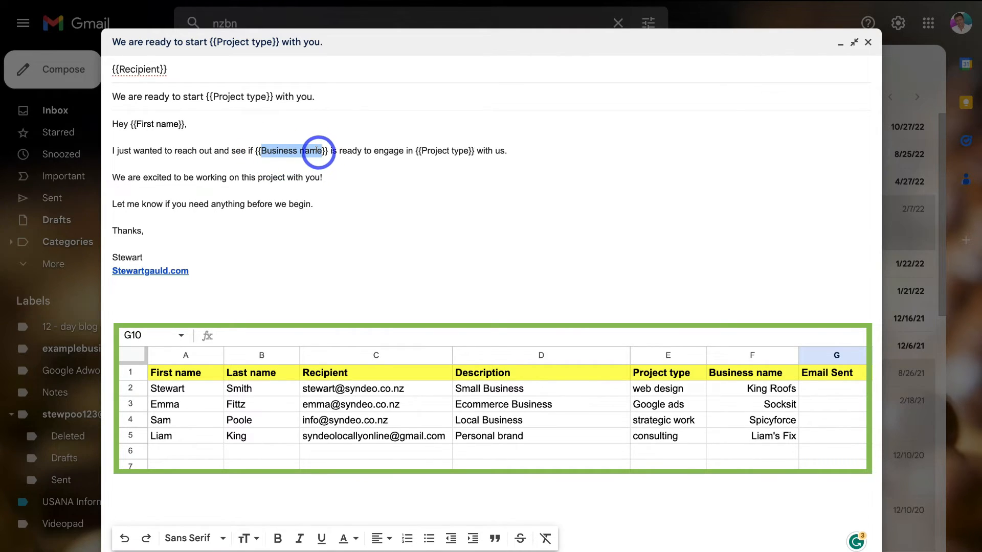
click(362, 176)
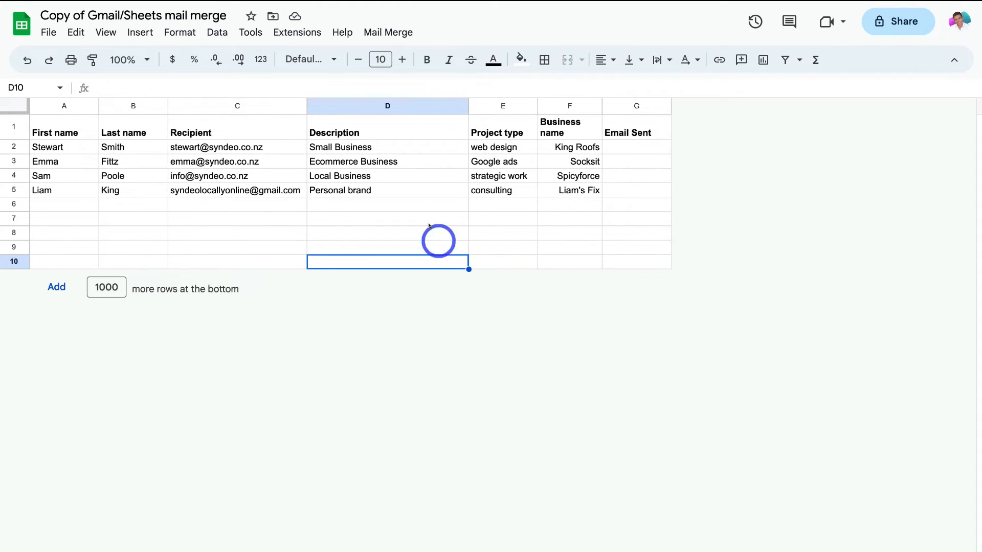
- In the copied Google Sheets file, start the Send Emails script and authorise it with the listed Google account
click(385, 31)
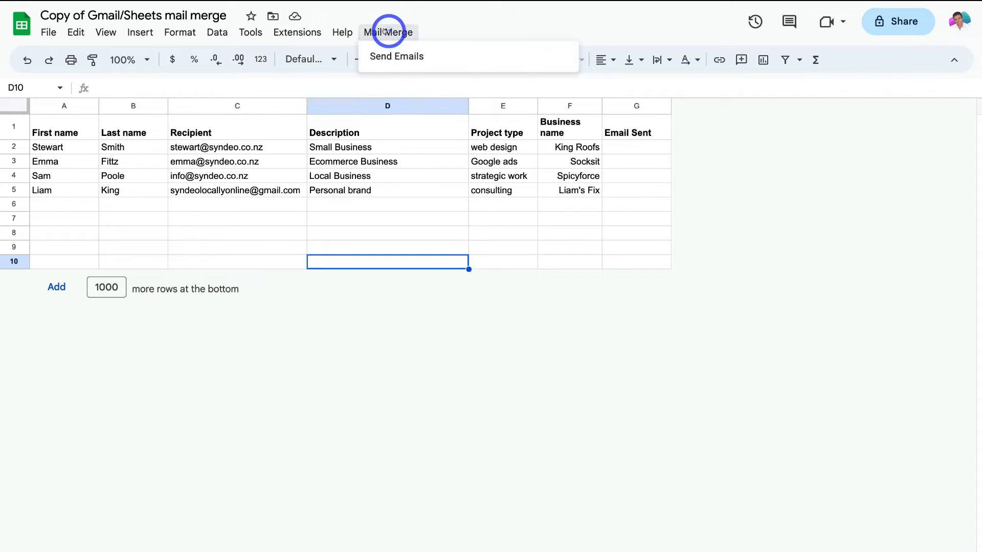
click(438, 56)
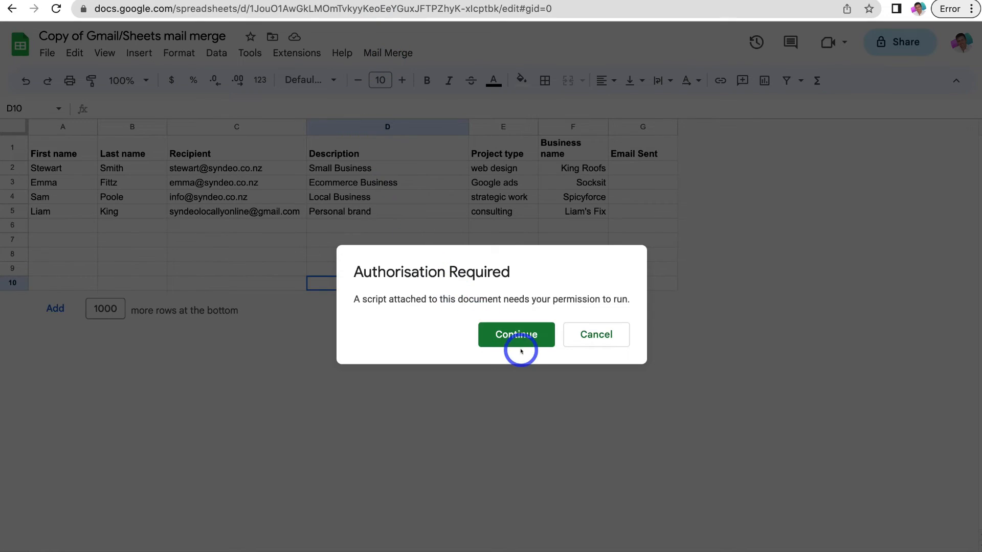
click(518, 338)
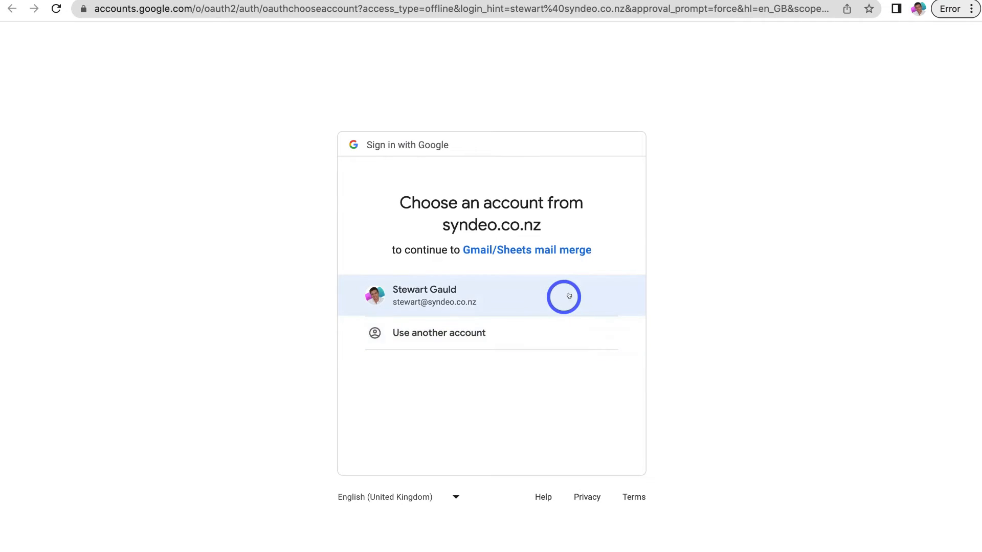
click(569, 296)
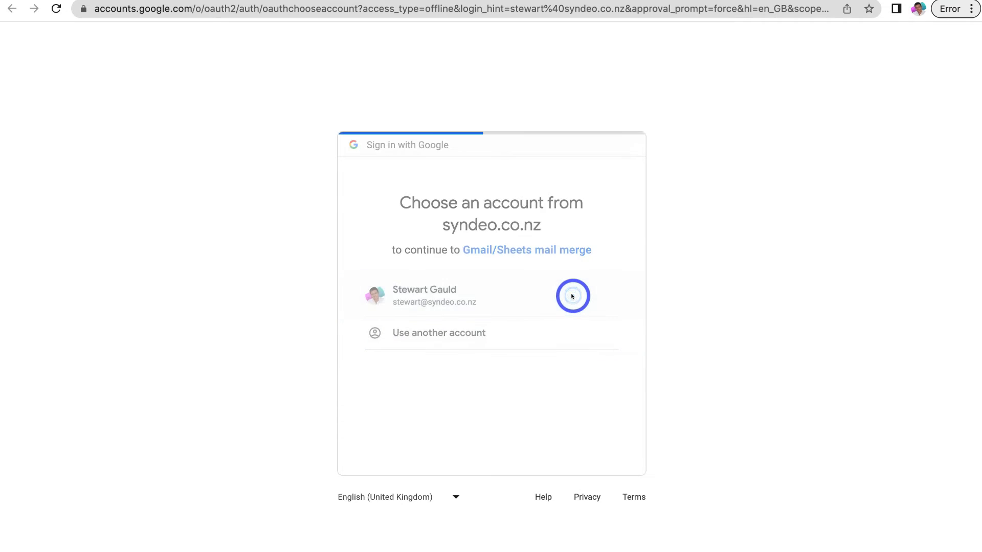
click(577, 494)
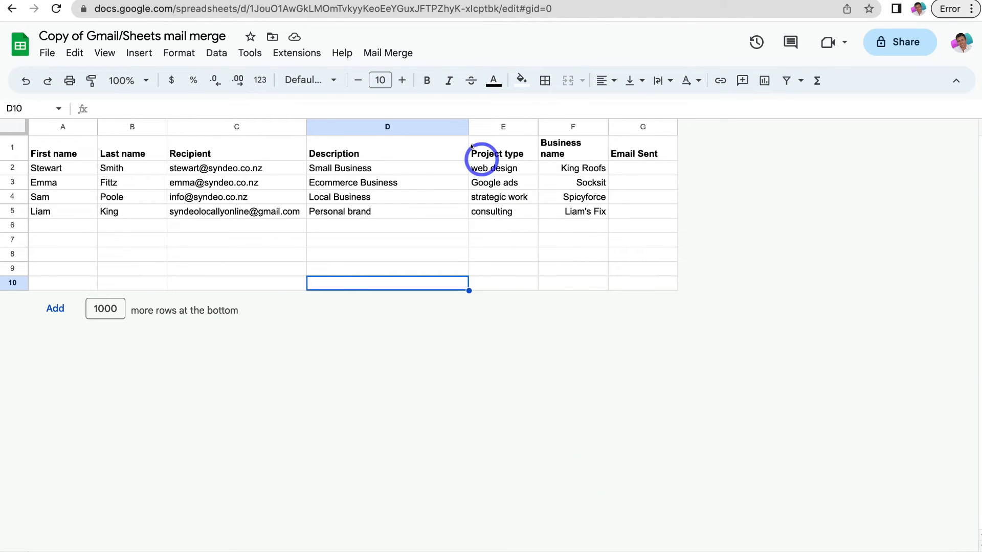
- Send the mail merge emails using the Gmail draft's copied subject line, "We are ready to start {{Project type}} with you."
click(393, 54)
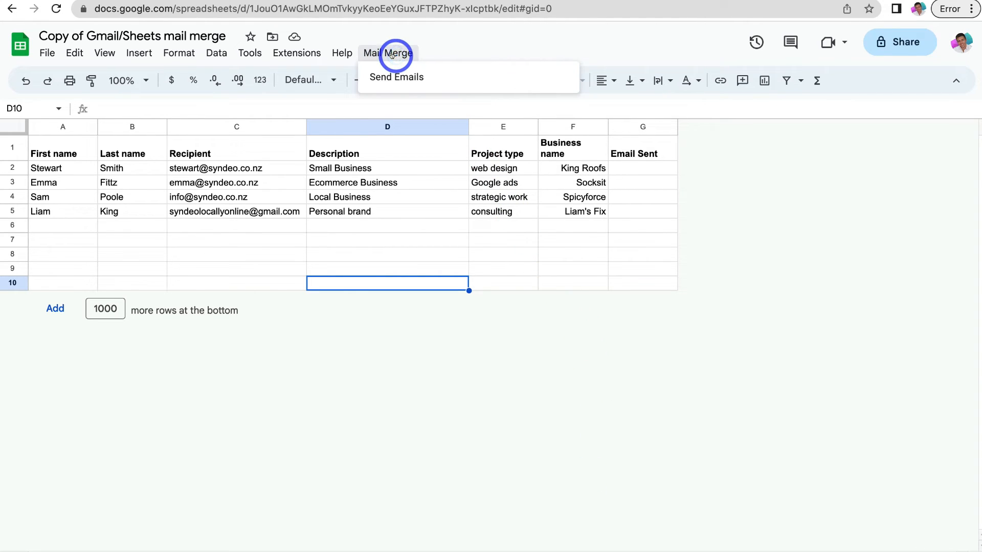
click(446, 78)
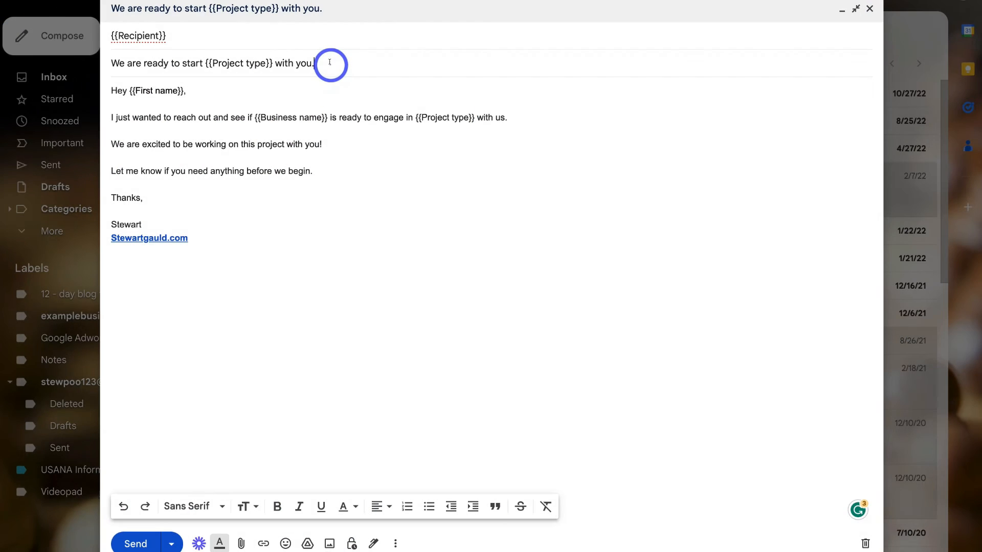
drag(329, 62, 109, 62)
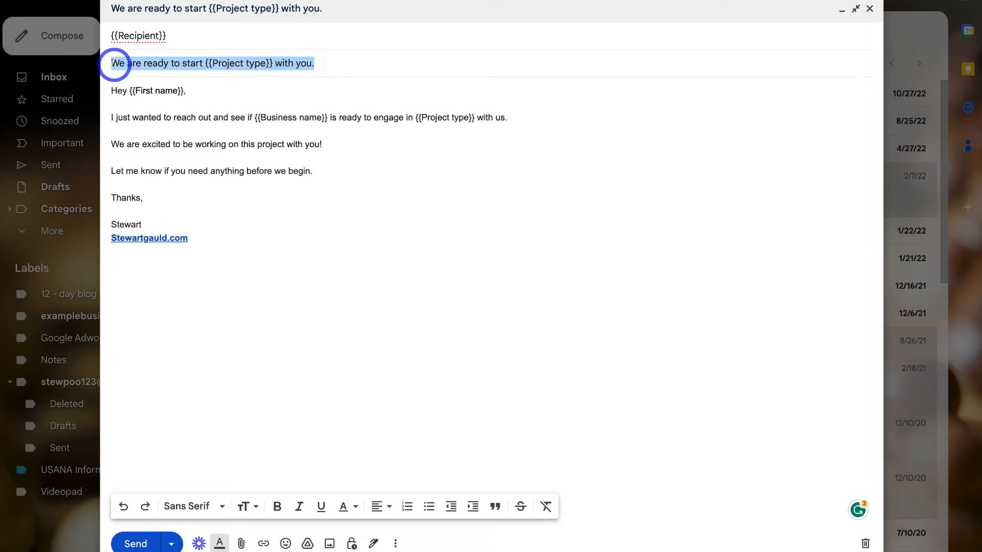
right_click(182, 60)
click(240, 157)
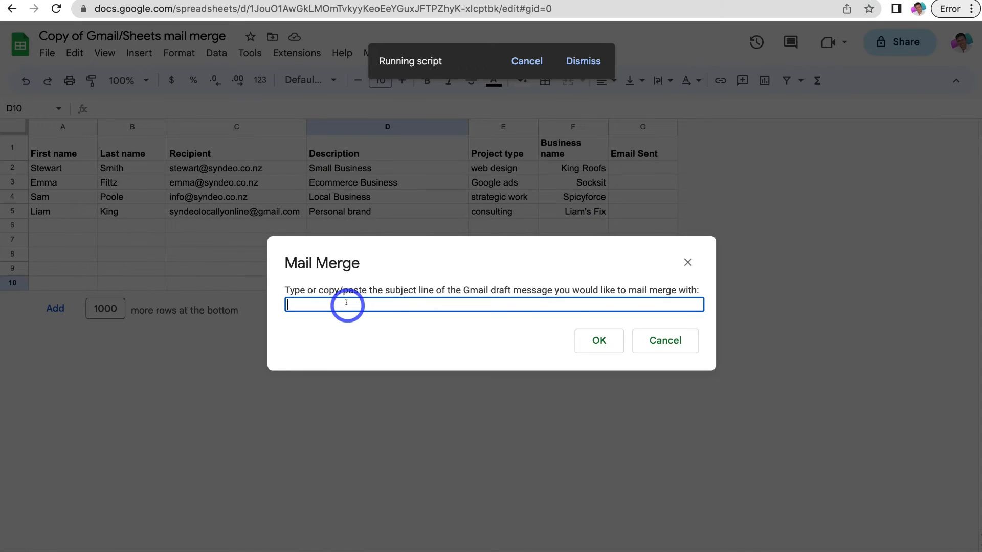
key(super+v)
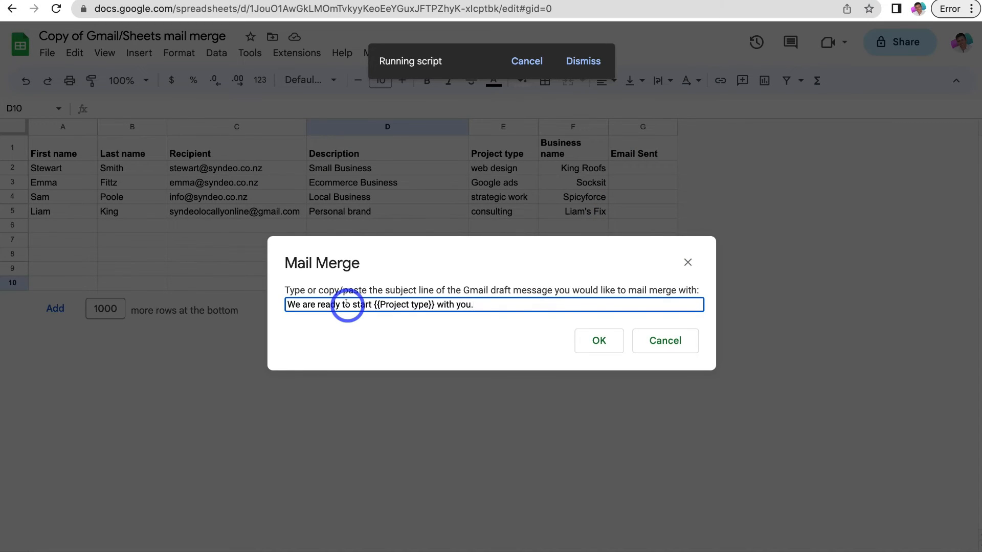
click(597, 342)
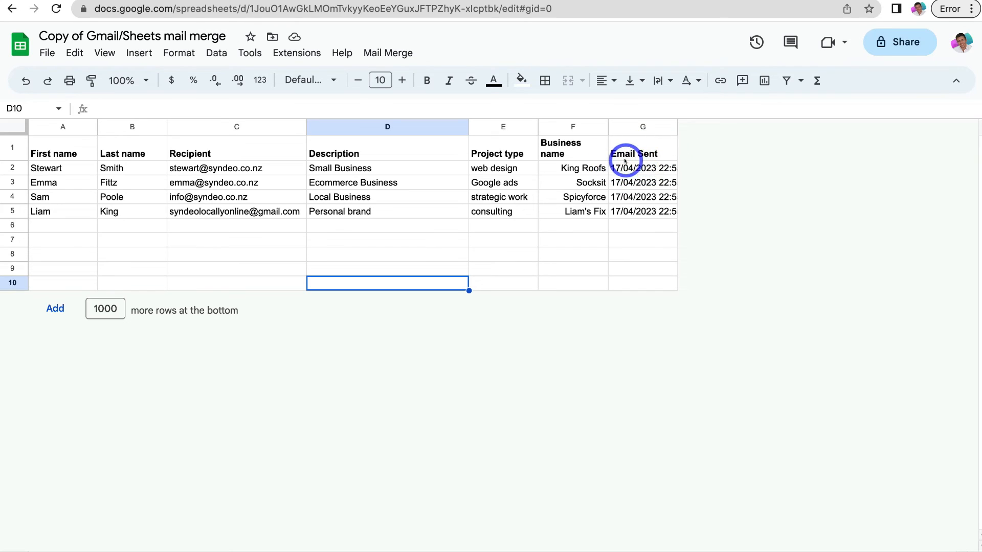
- Check the Email Sent timestamps for all four recipients in cells G2 to G5
click(647, 169)
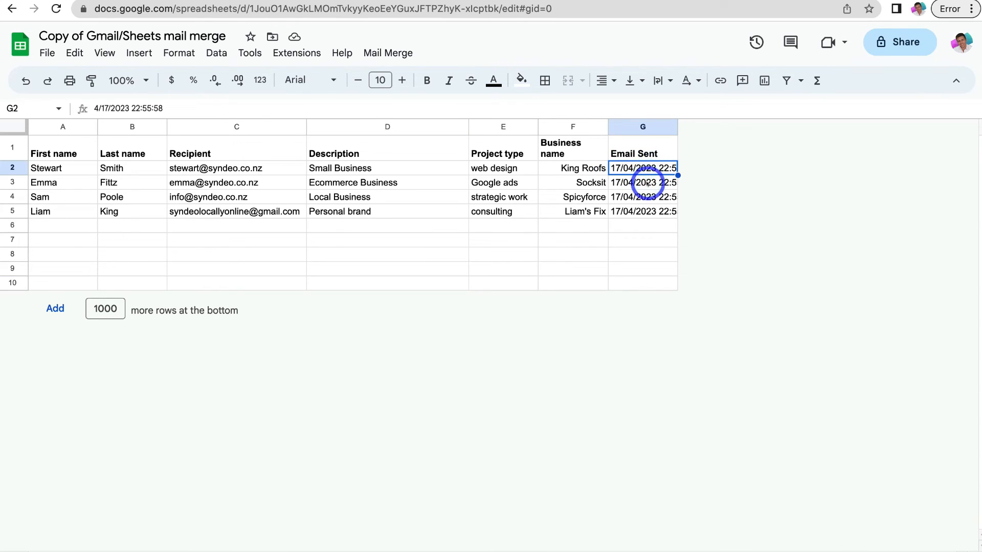
click(647, 183)
click(649, 198)
click(660, 212)
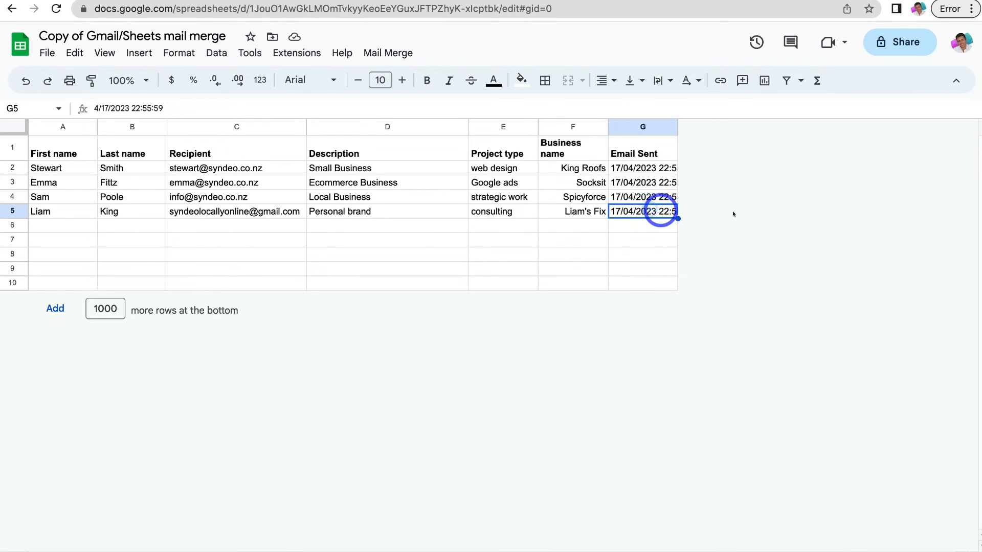
click(734, 214)
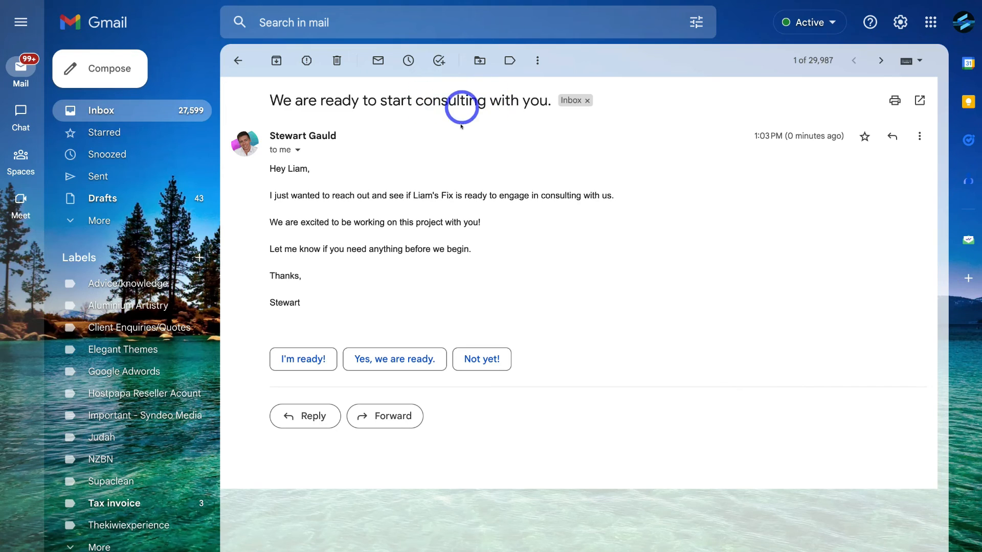
- In the recipient's Gmail inbox, examine the merged project type, business name and first name in the received email
drag(540, 194, 576, 195)
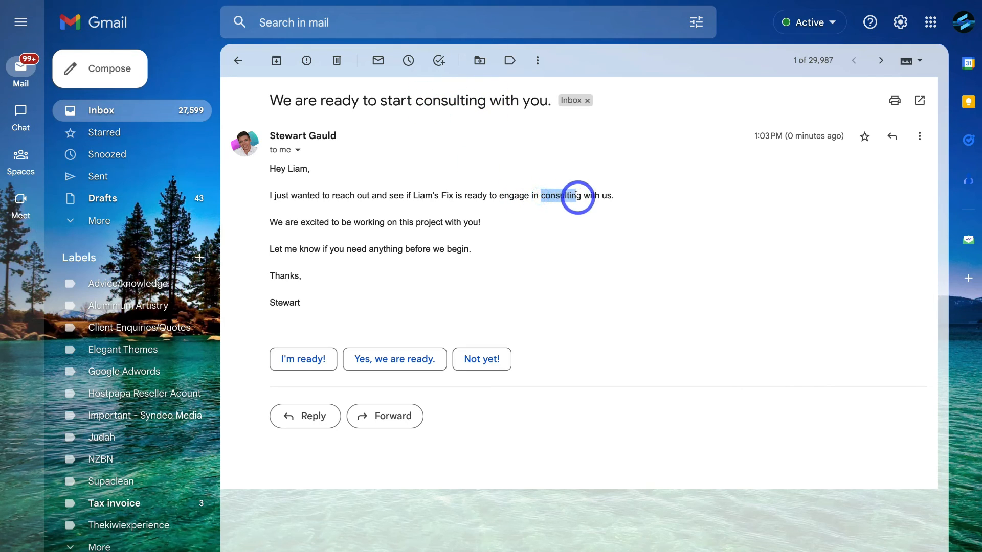
drag(455, 195, 411, 193)
drag(310, 169, 286, 169)
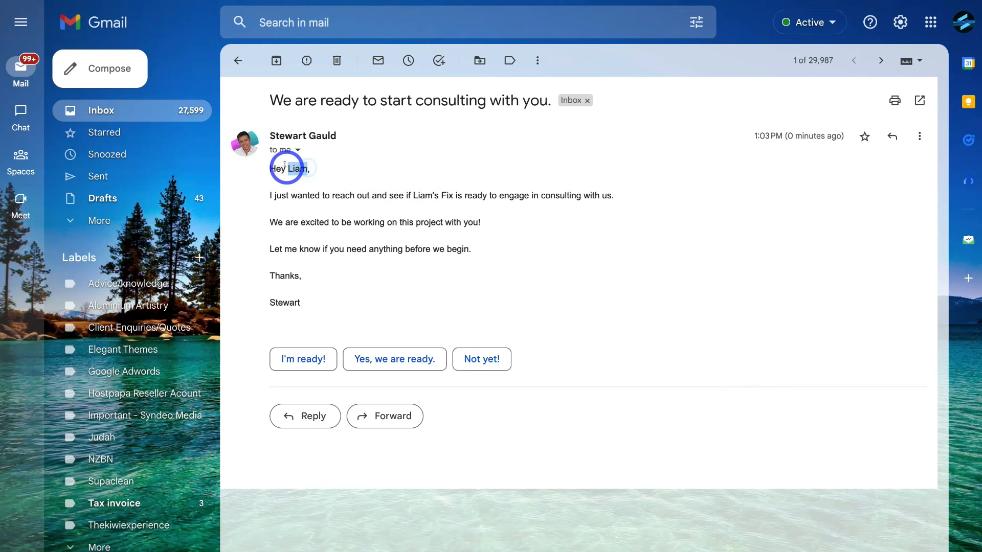
click(565, 248)
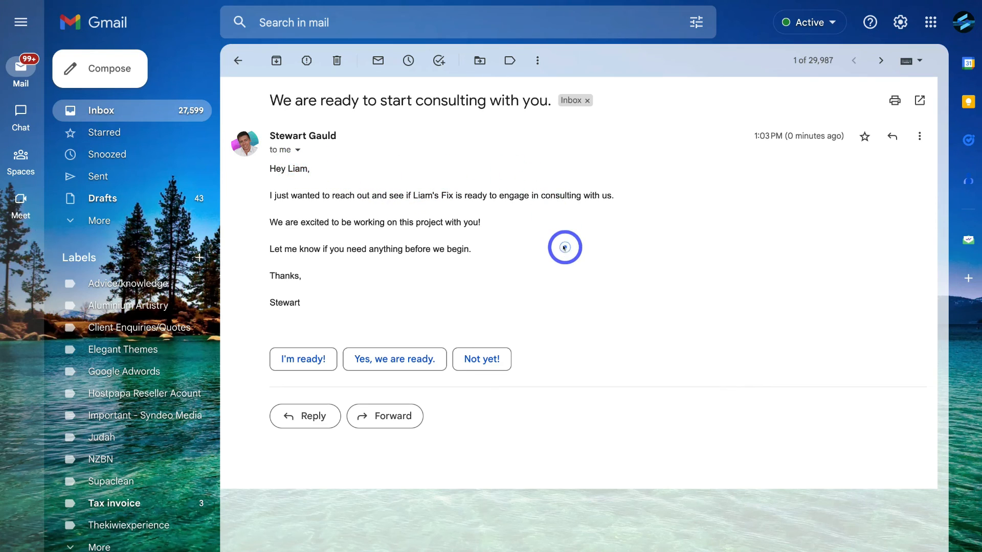